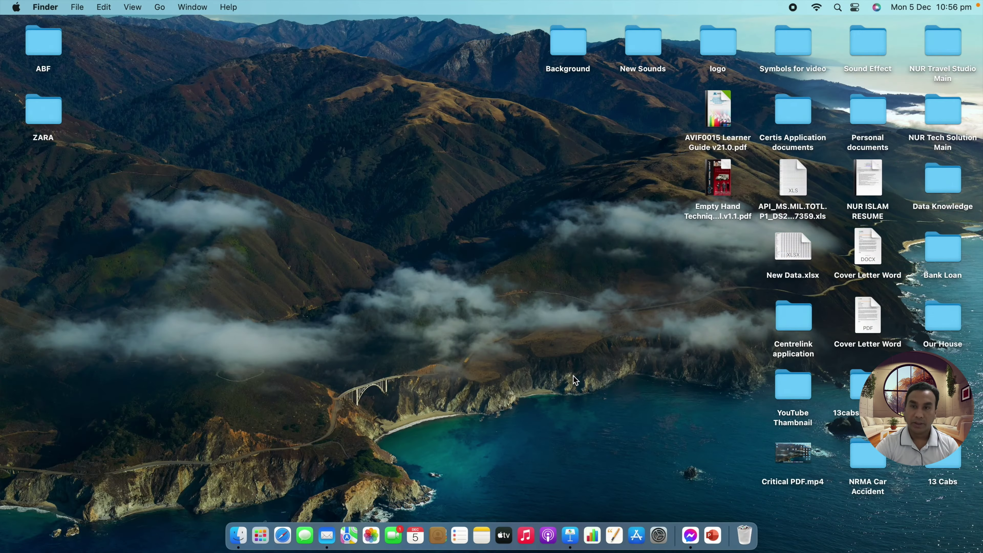
# Abandon a Spotlight search for 'quick' and launch QuickTime Player from Launchpad's Other folder.
pyautogui.click(838, 8)
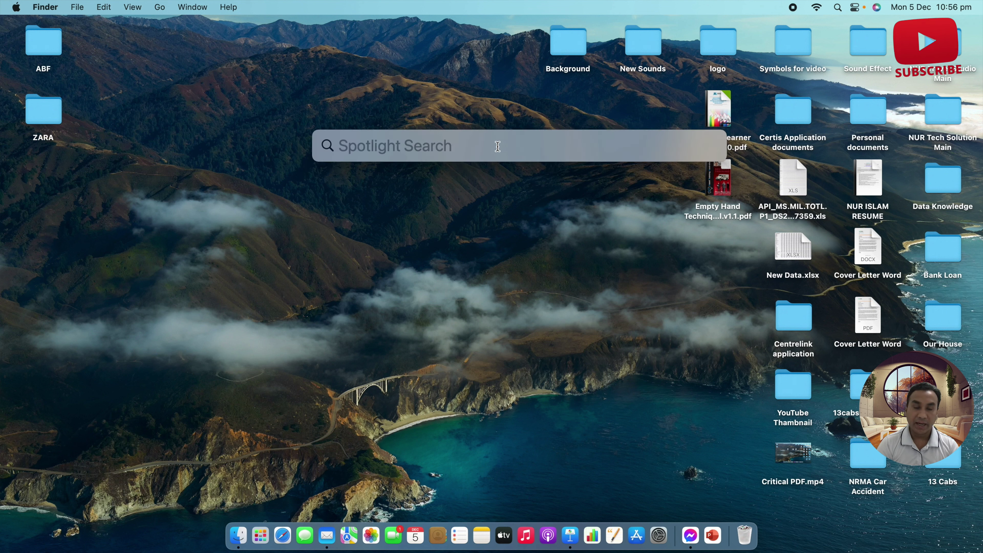
pyautogui.write('quick')
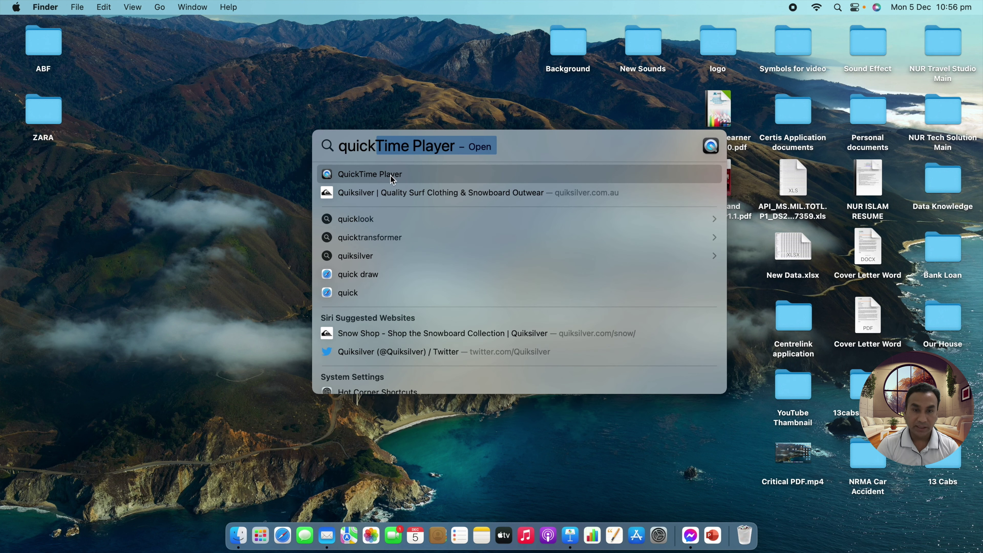
pyautogui.press('Escape')
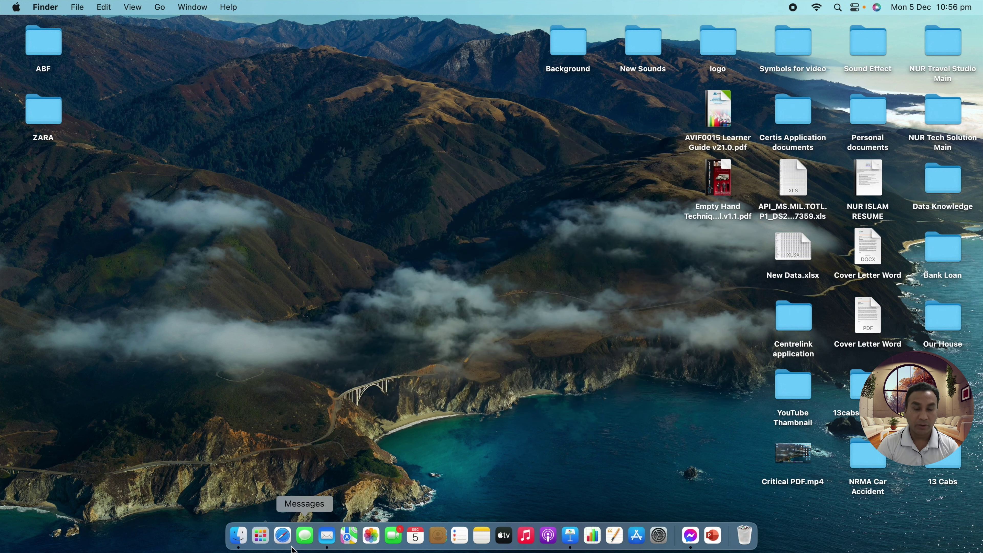
pyautogui.click(270, 540)
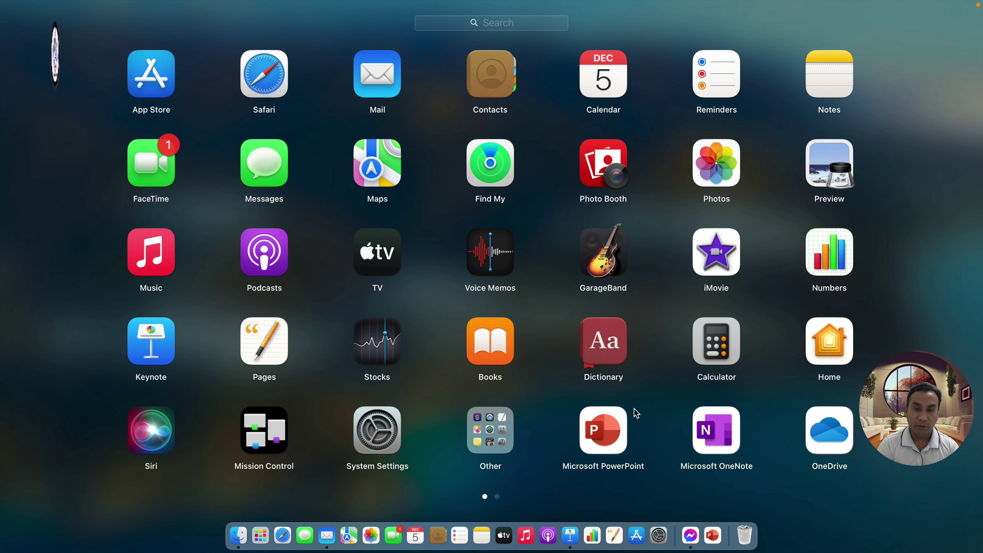
pyautogui.click(497, 428)
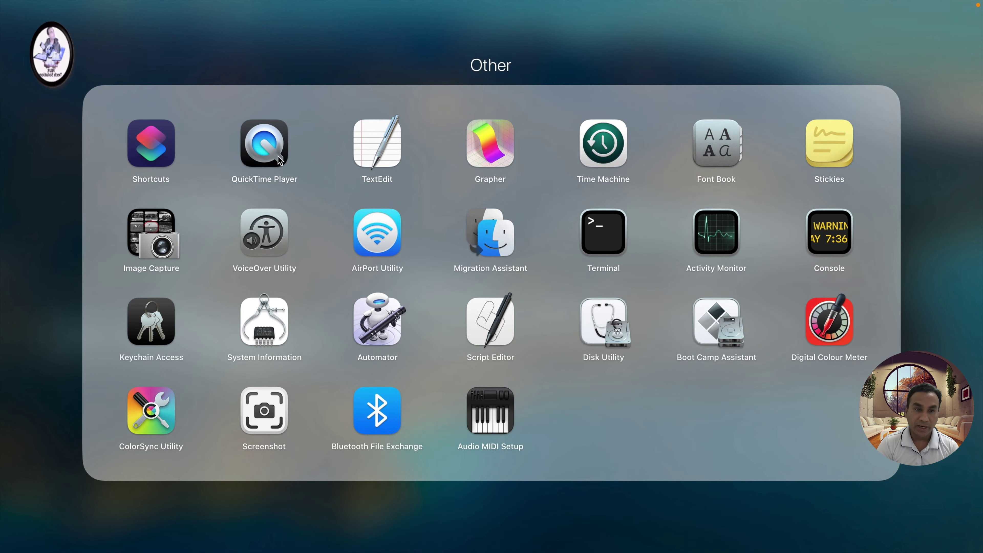
pyautogui.click(272, 140)
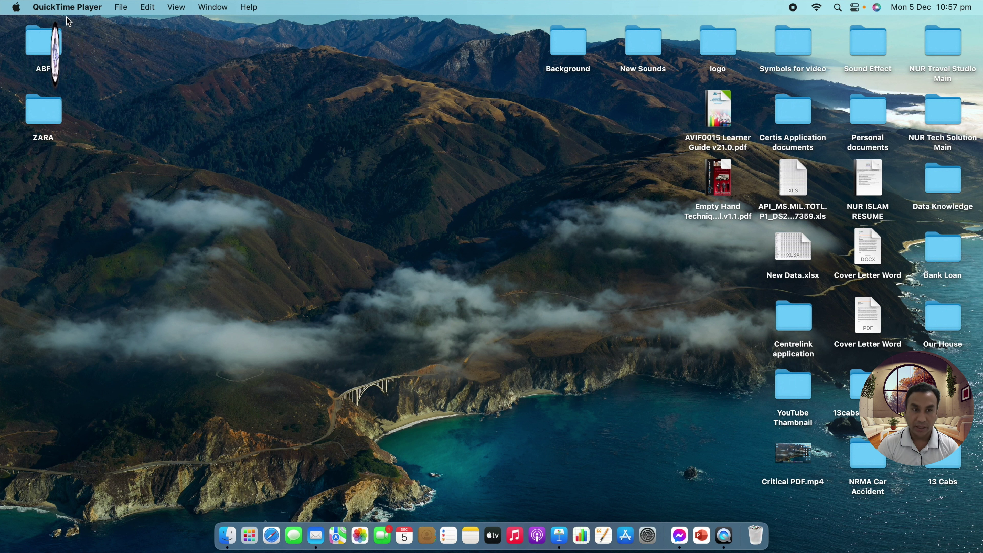
# Start a File > New Movie Recording, move its controls aside, and check options and volume unchanged.
pyautogui.click(122, 7)
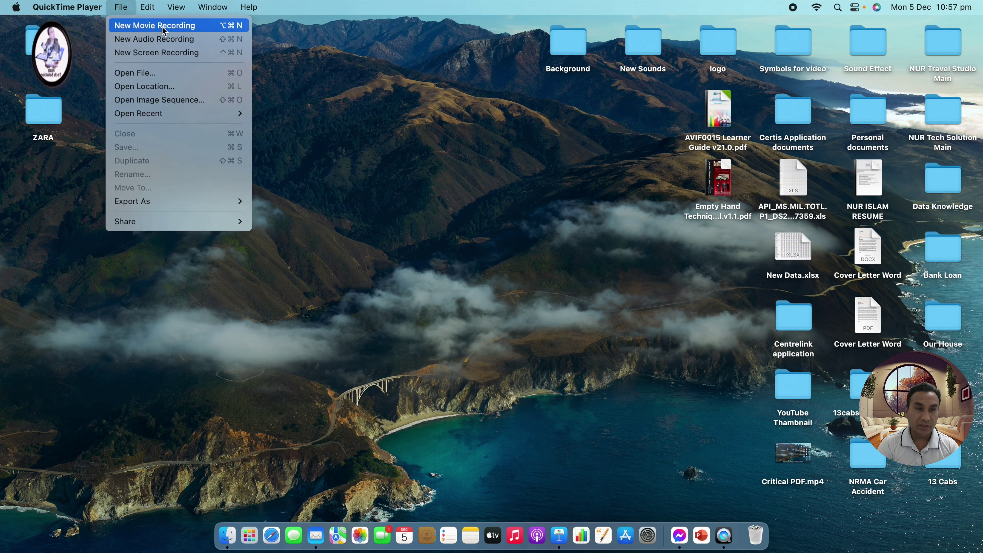
pyautogui.click(176, 26)
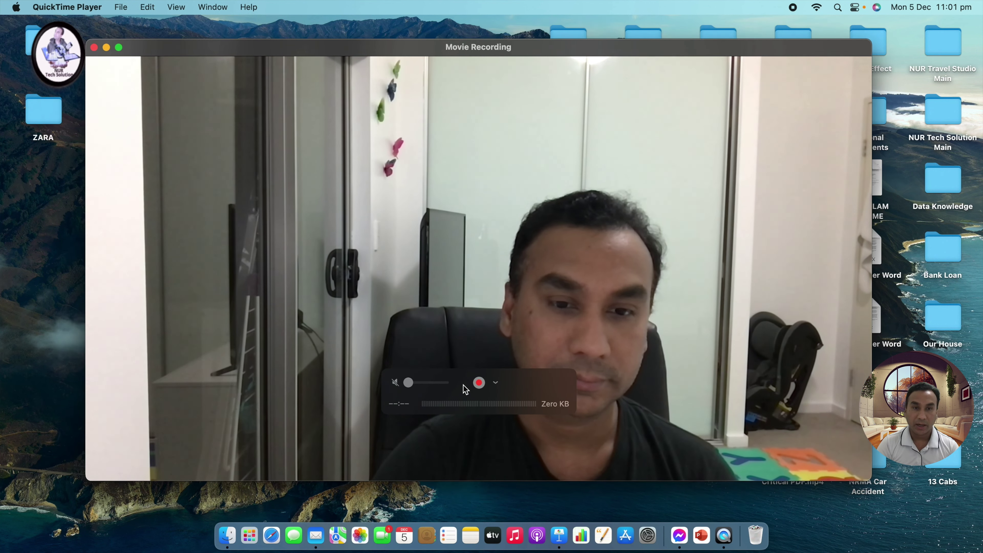
pyautogui.moveTo(466, 389); pyautogui.dragTo(255, 326)
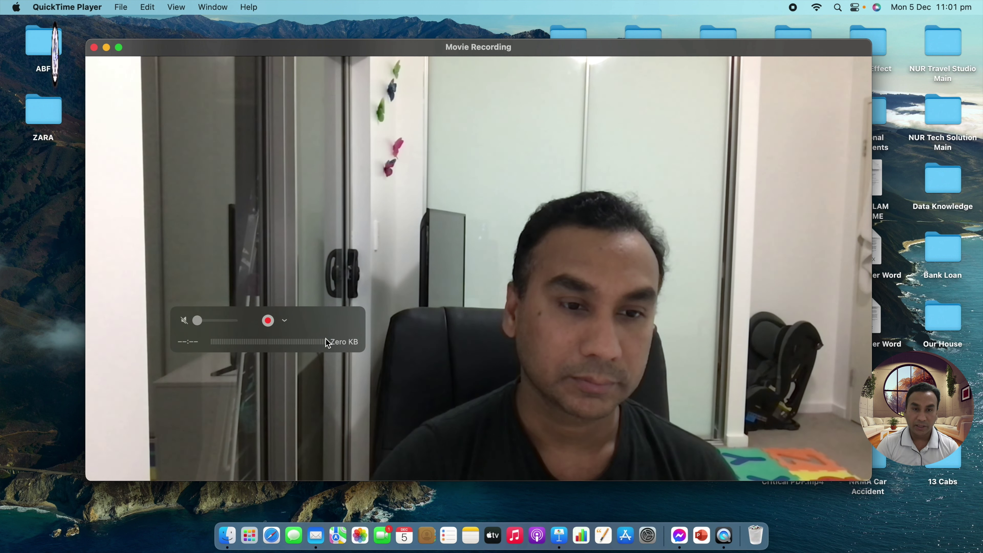
pyautogui.click(284, 321)
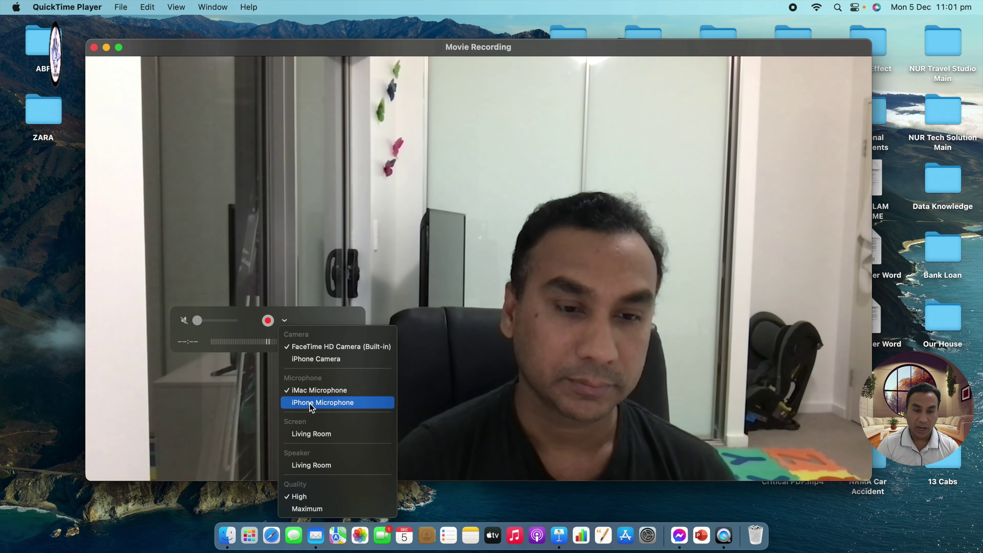
pyautogui.click(251, 310)
pyautogui.moveTo(201, 324)
pyautogui.mouseDown()
pyautogui.moveTo(220, 323)
pyautogui.moveTo(198, 324)
pyautogui.mouseUp()
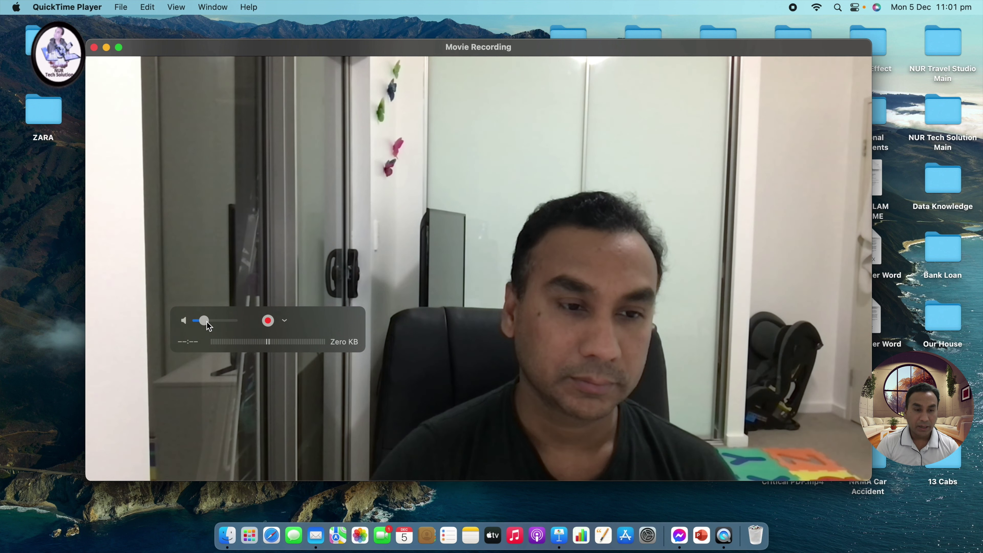
# Record about 14 seconds of webcam video, then move the controls aside and play it back.
pyautogui.click(269, 321)
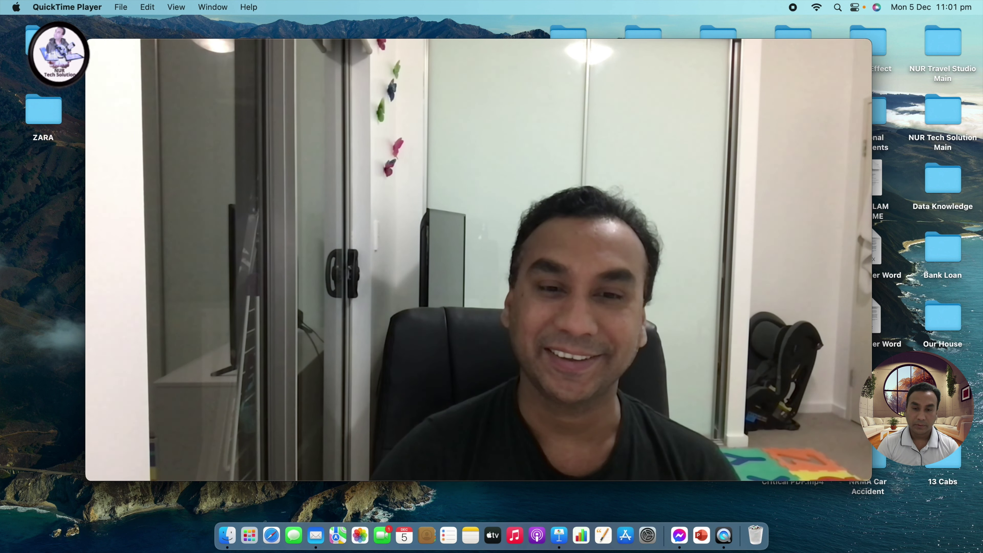
pyautogui.moveTo(522, 281)
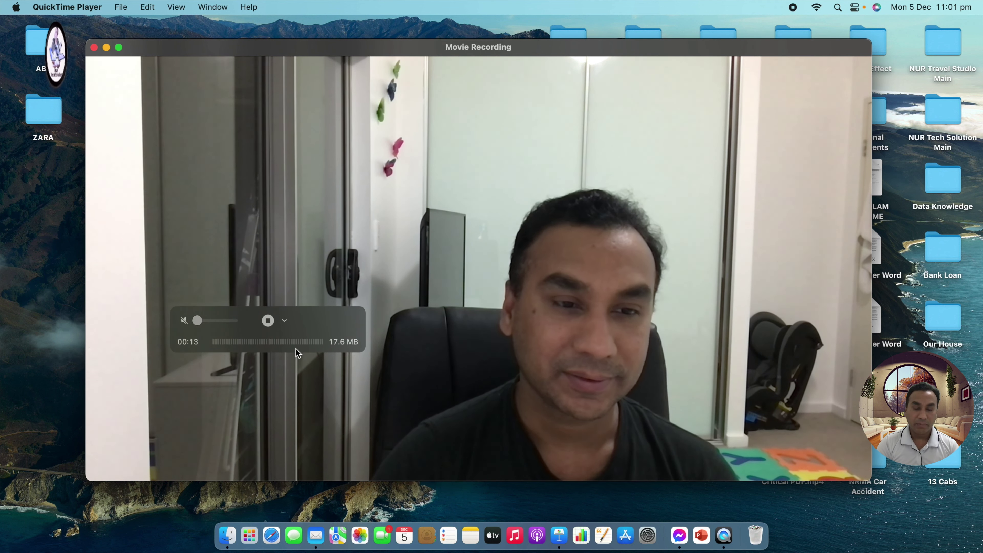
pyautogui.click(268, 320)
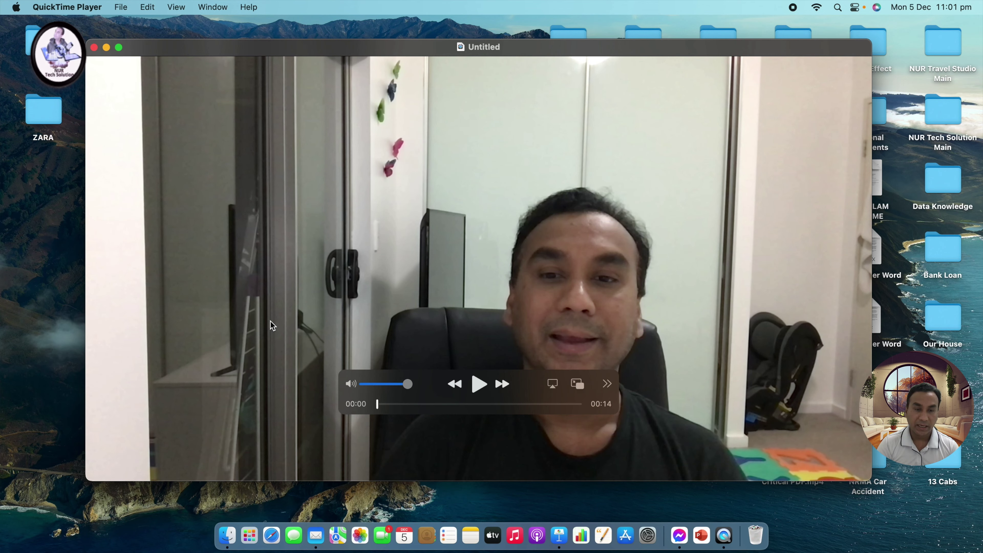
pyautogui.moveTo(432, 395); pyautogui.dragTo(217, 429)
pyautogui.click(257, 423)
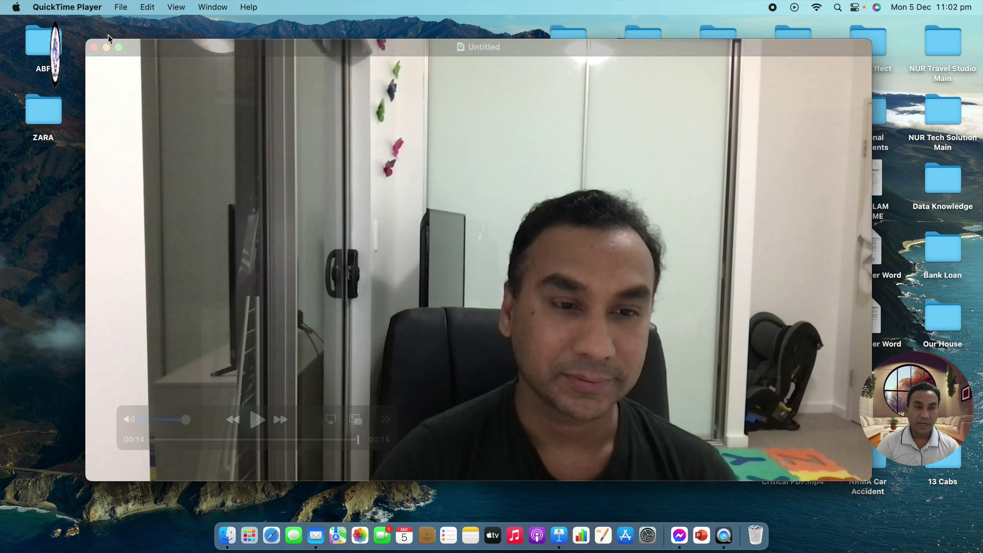
# Dismiss the File menu without exporting and cancel closing the untitled recording.
pyautogui.click(123, 8)
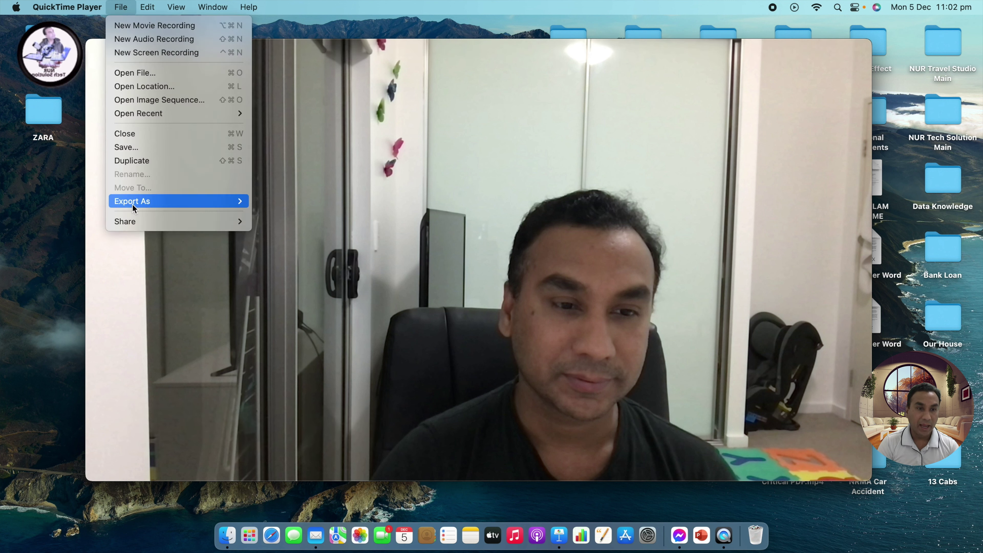
pyautogui.moveTo(141, 202)
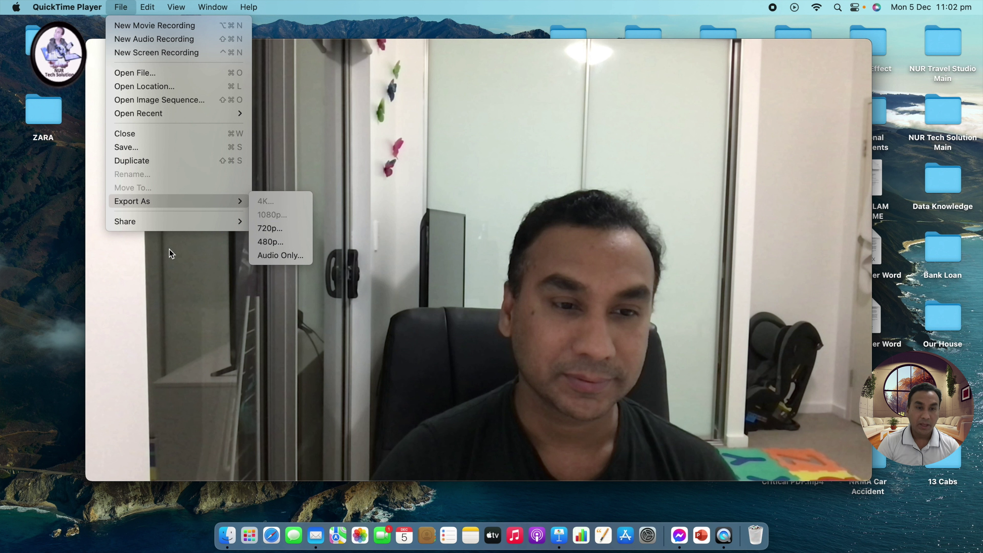
pyautogui.click(124, 252)
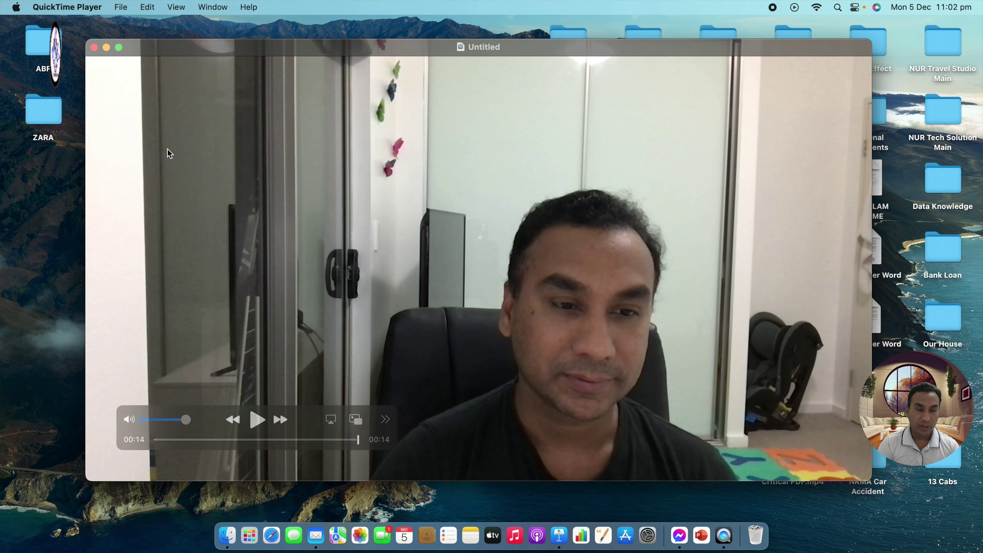
pyautogui.click(94, 48)
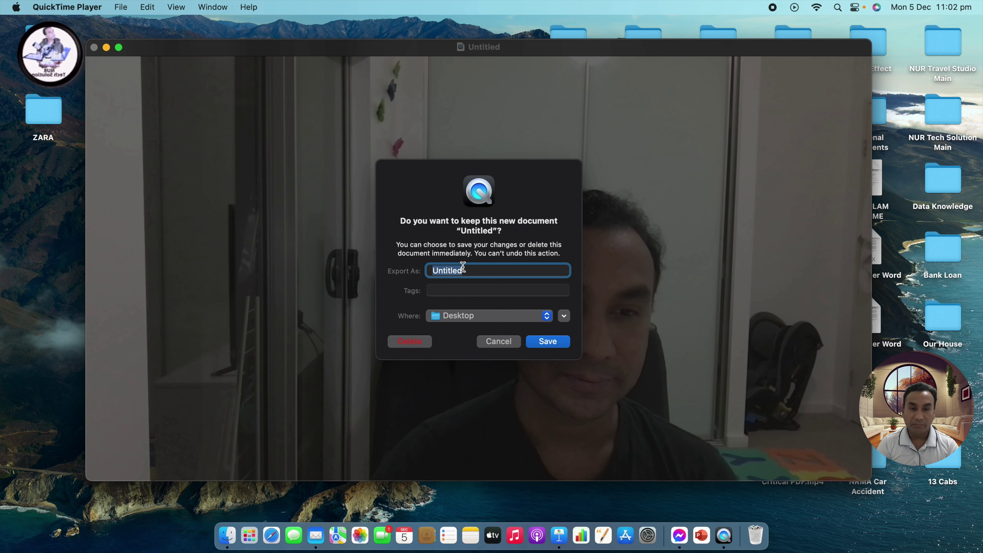
pyautogui.click(501, 340)
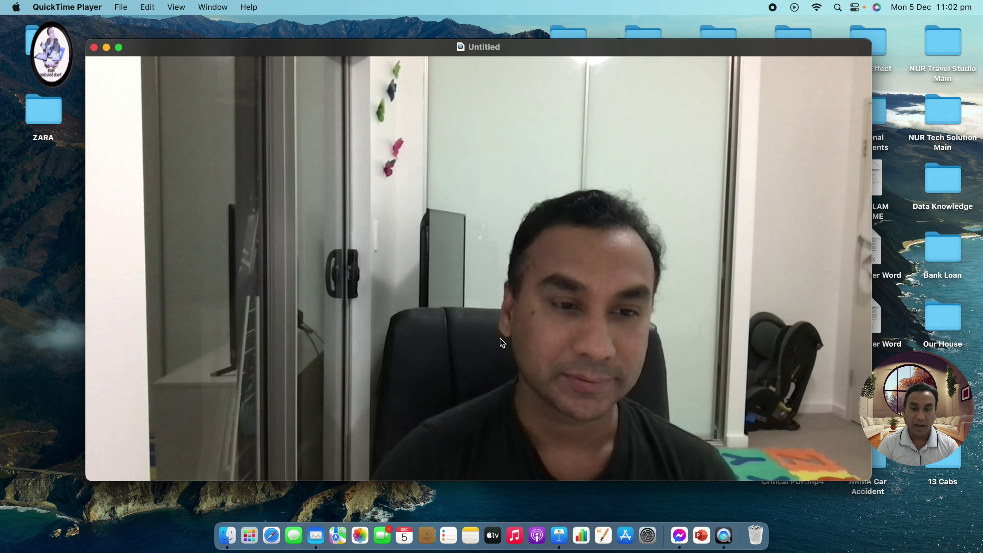
# Export the movie at 720p as 'Recording' on the Desktop, then close the untitled window.
pyautogui.click(120, 8)
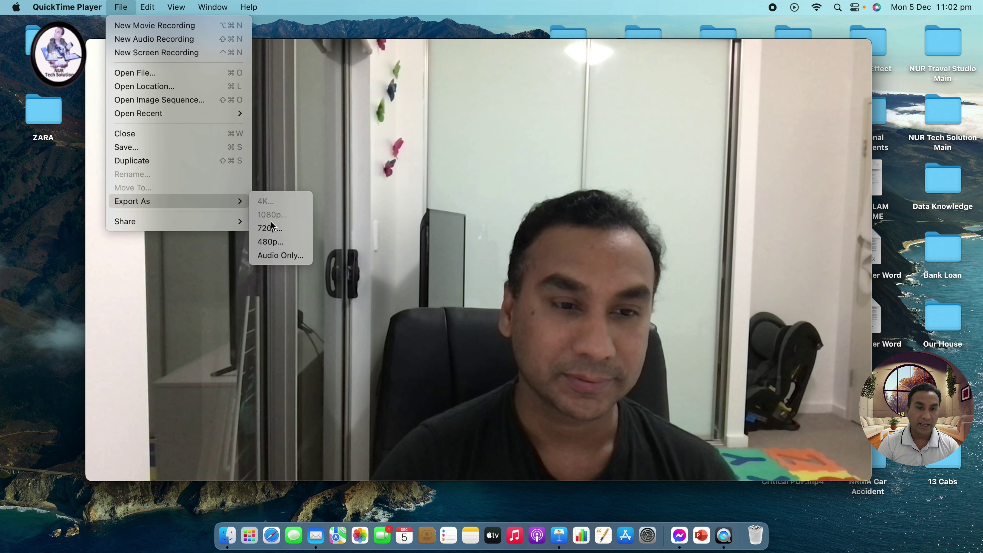
pyautogui.click(267, 230)
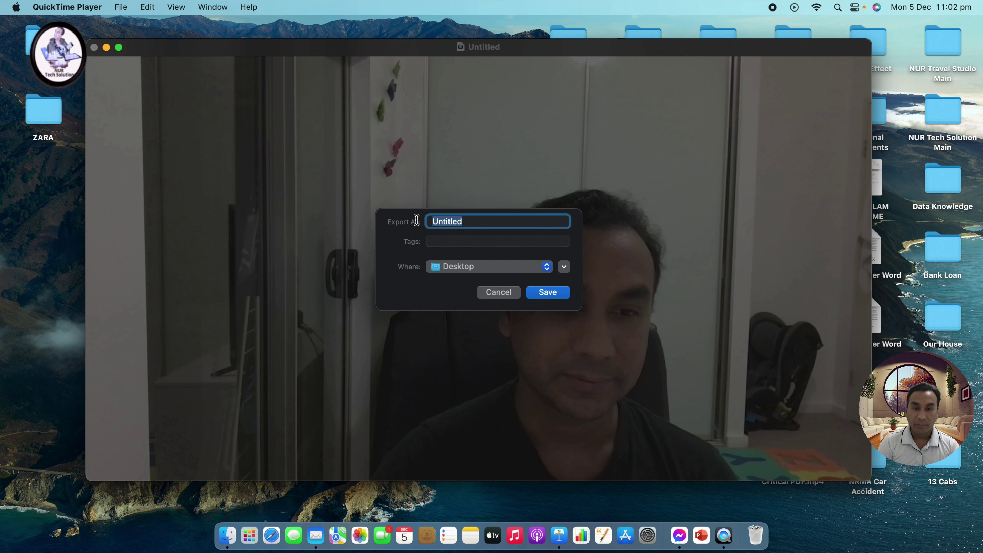
pyautogui.write('Recording')
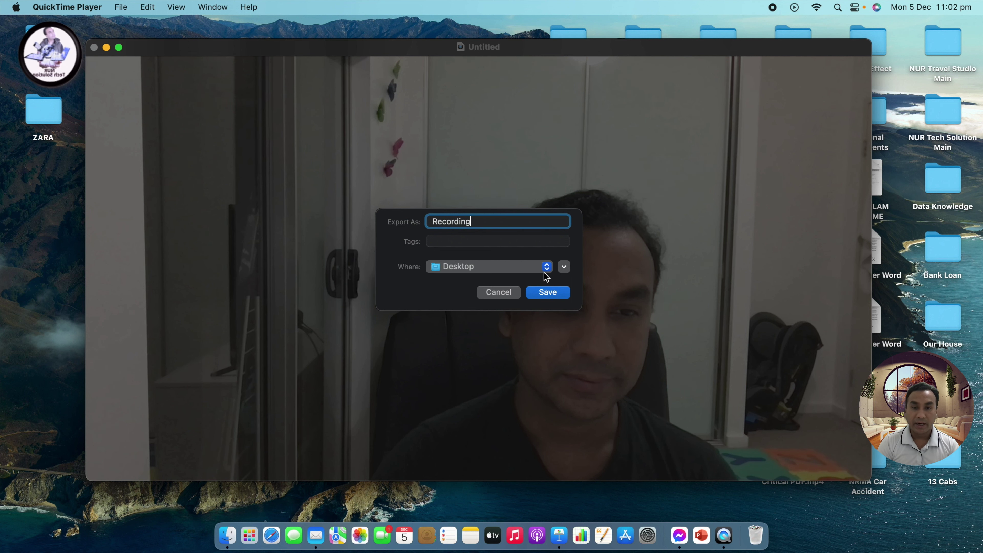
pyautogui.click(546, 268)
pyautogui.click(515, 275)
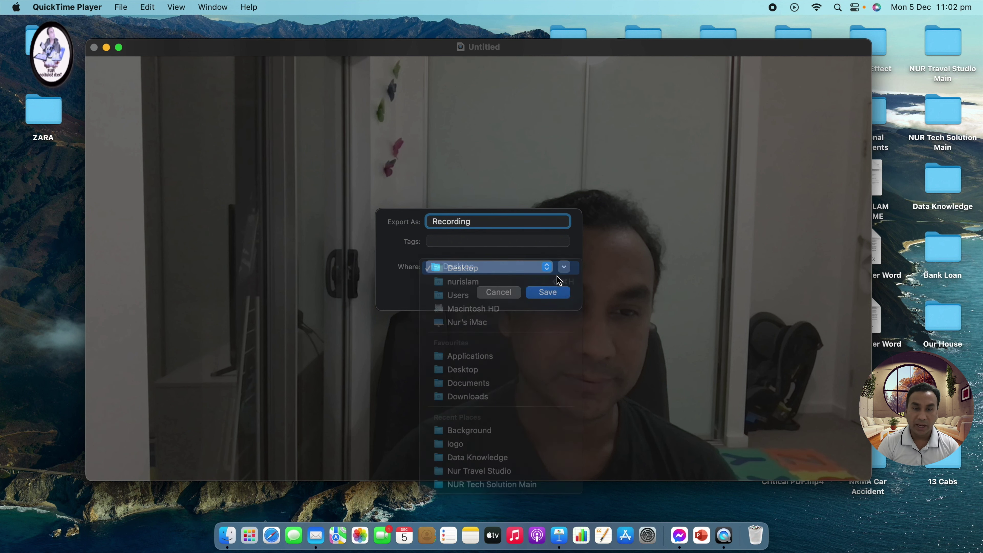
pyautogui.click(551, 291)
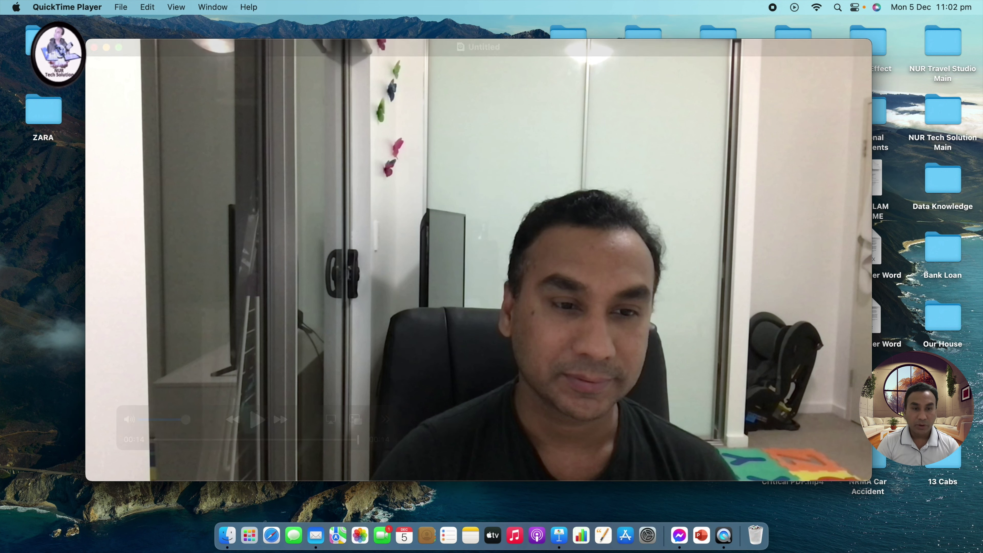
pyautogui.click(95, 47)
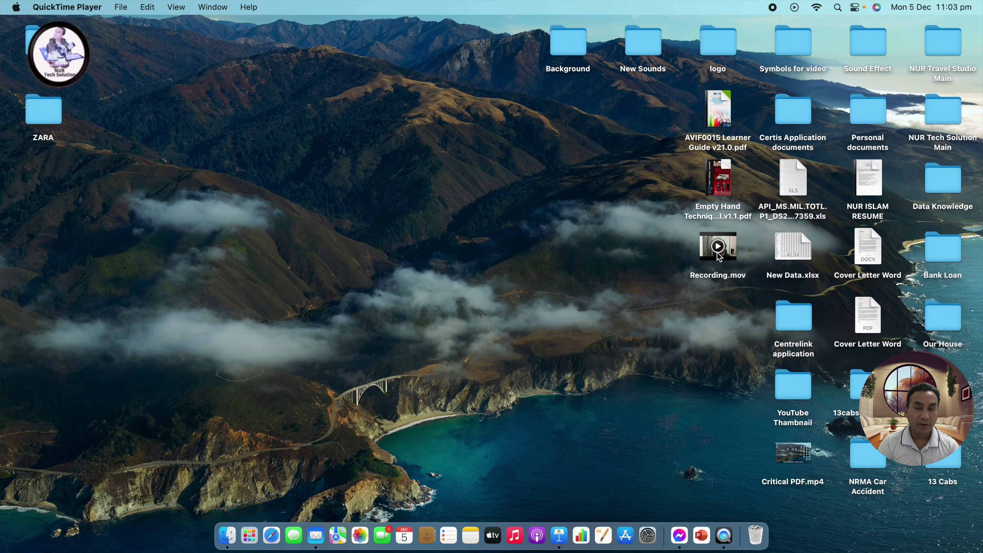
# Open Recording.mov from the Desktop, move its window up and right, and play it.
pyautogui.doubleClick(729, 250)
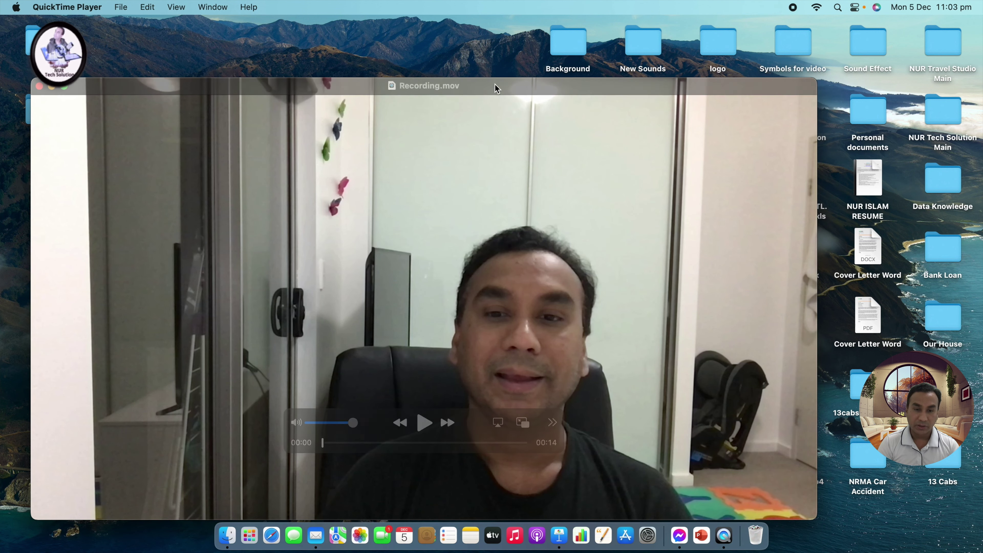
pyautogui.moveTo(493, 86); pyautogui.dragTo(534, 43)
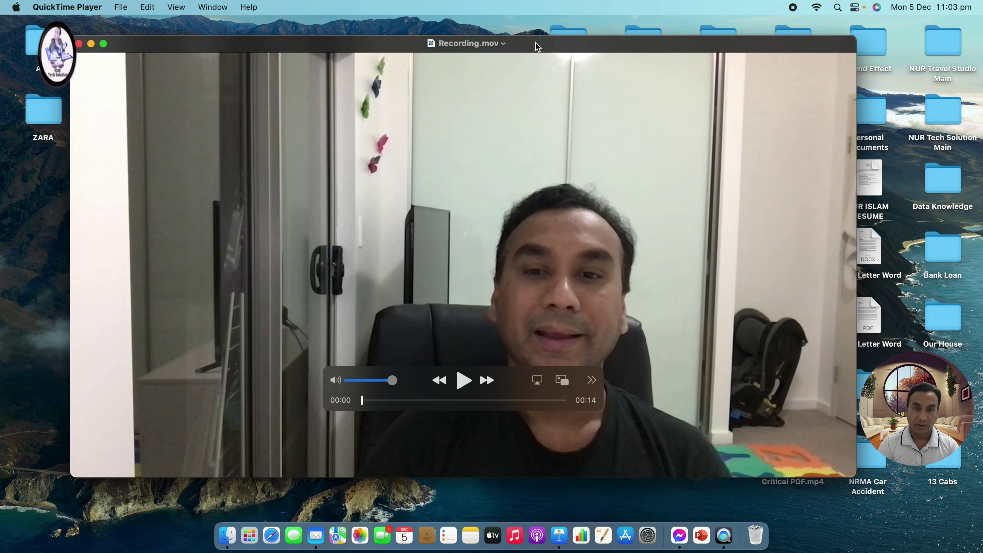
pyautogui.click(464, 380)
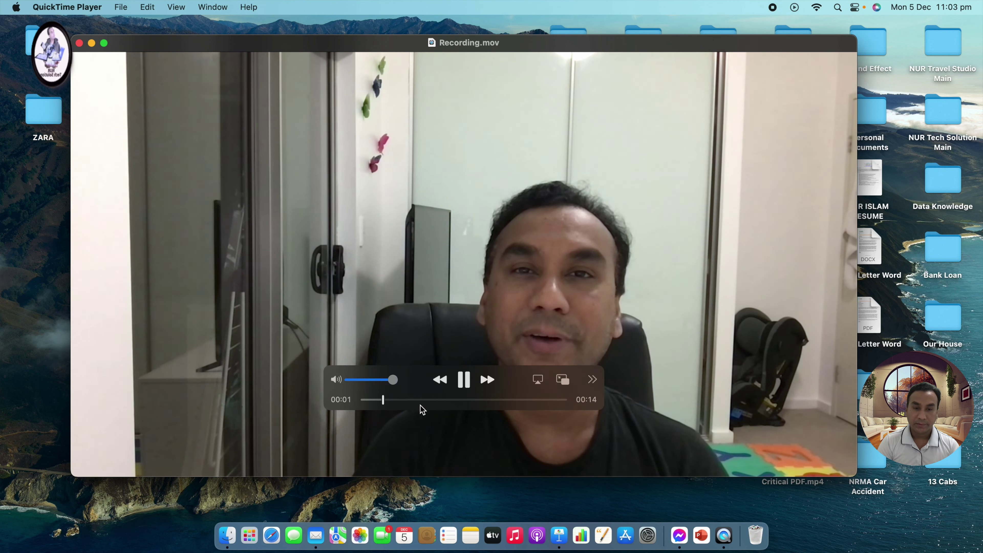